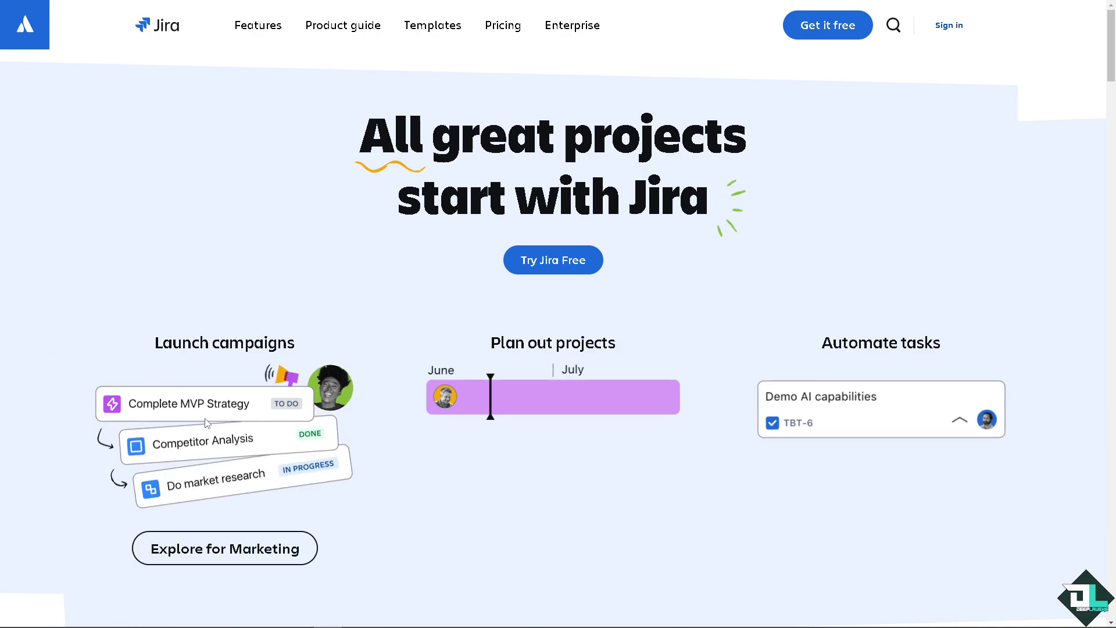
Go from the Jira product homepage to the Get Jira free sign-up page.
mouse_move(491, 398)
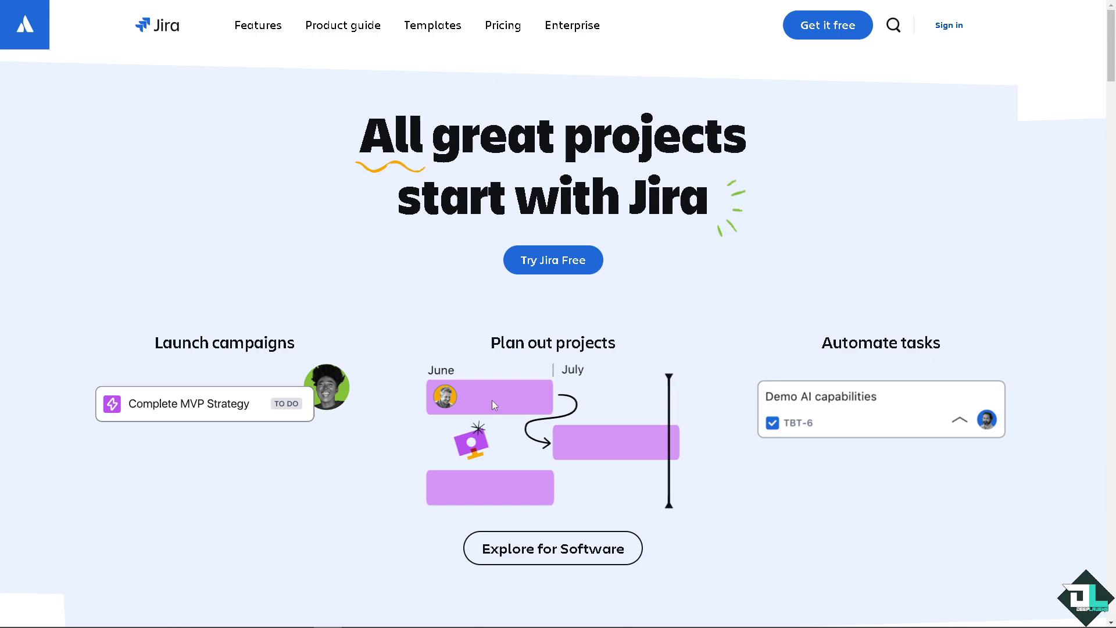
mouse_move(830, 396)
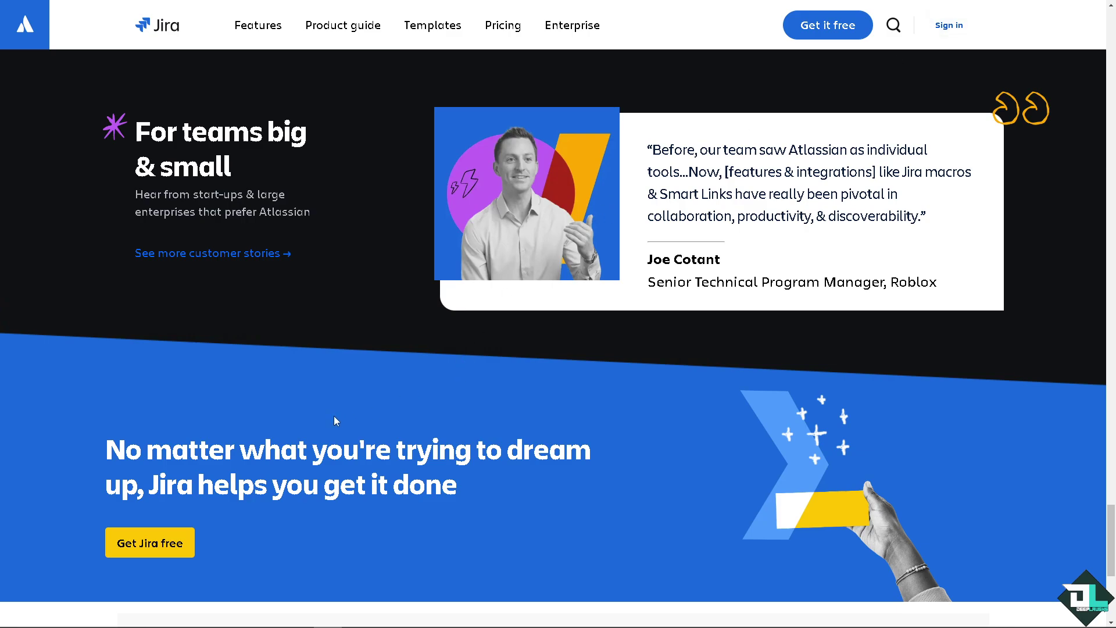
click(172, 548)
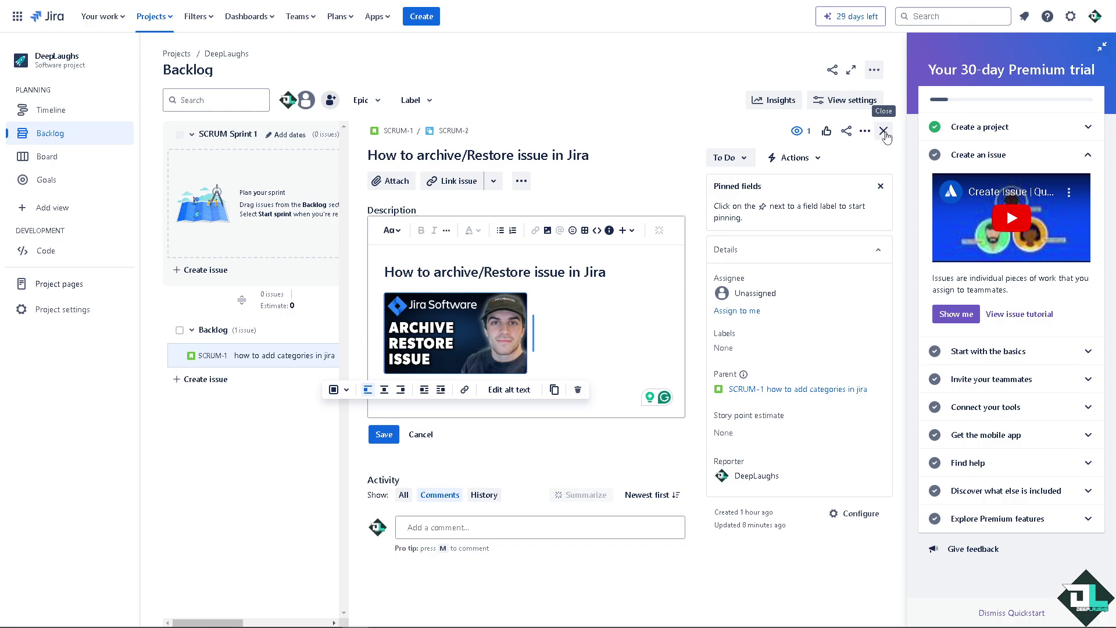
Look over the issue actions, epic filter and SCRUM-1 details, then close the panel.
click(866, 132)
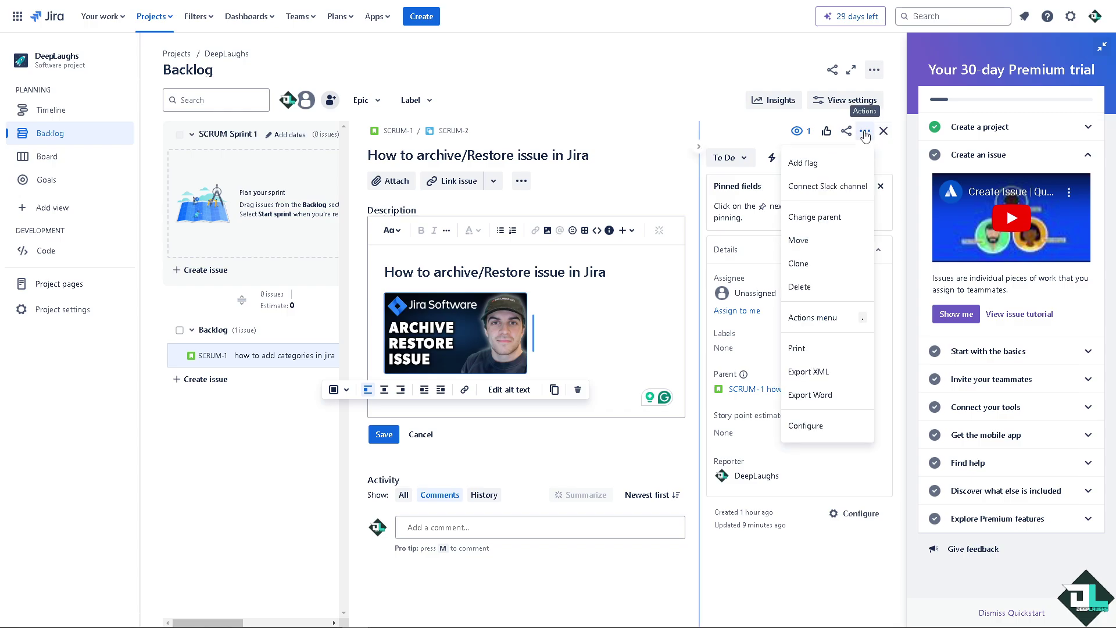
click(814, 123)
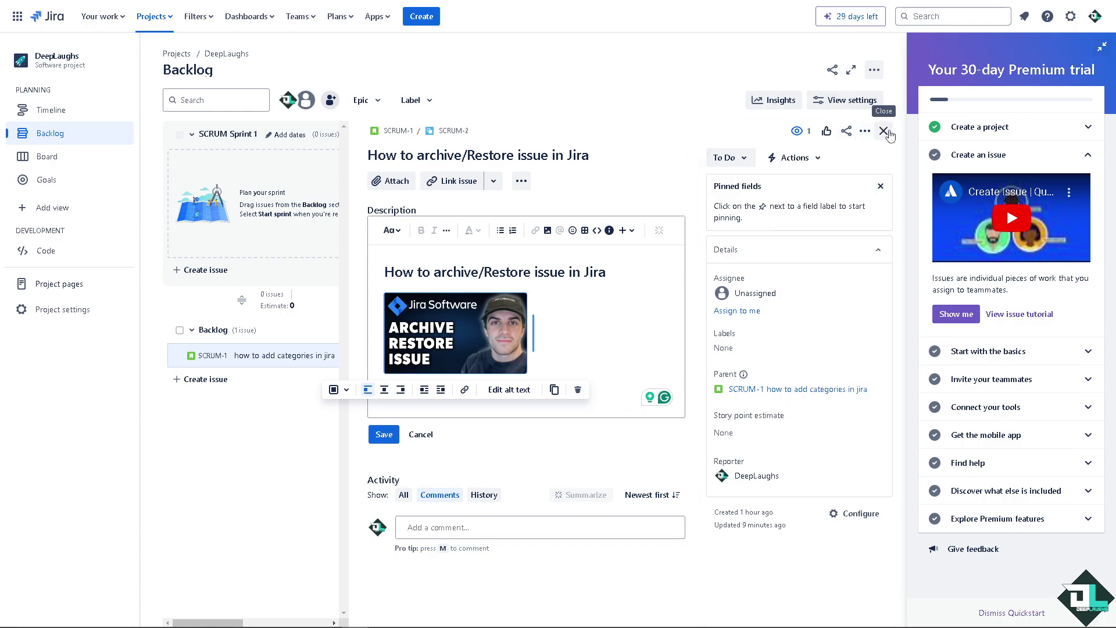
click(884, 130)
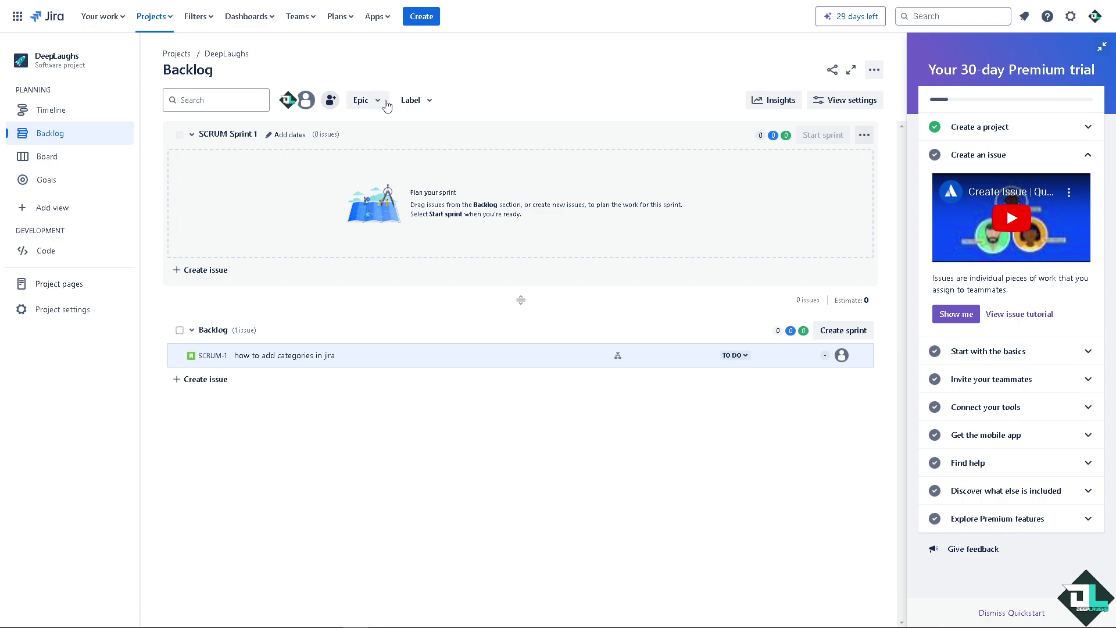
click(420, 104)
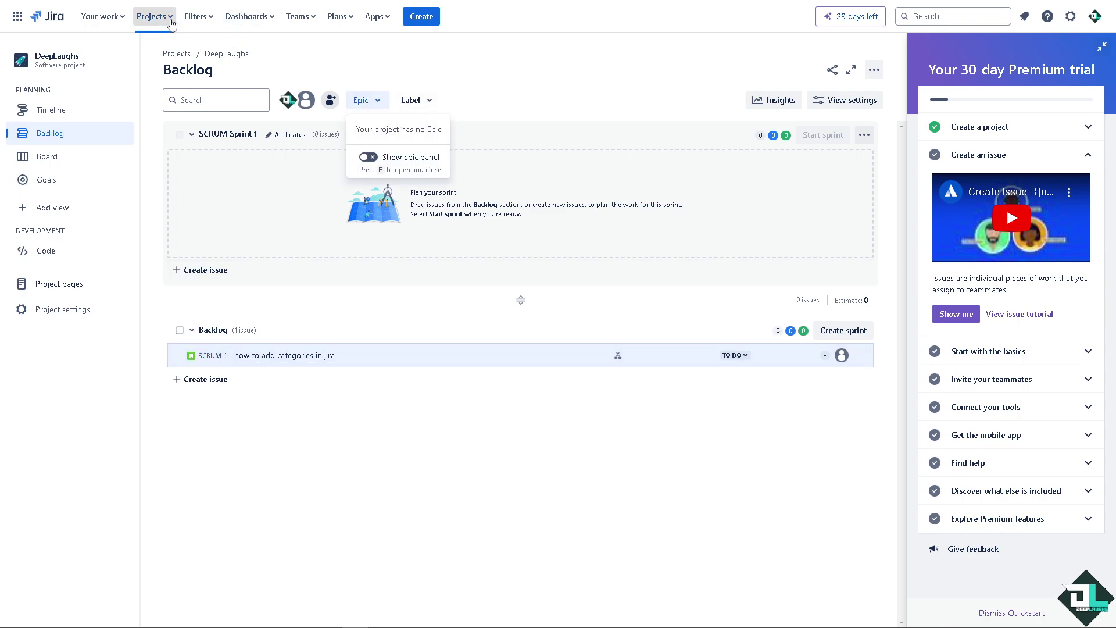
click(264, 358)
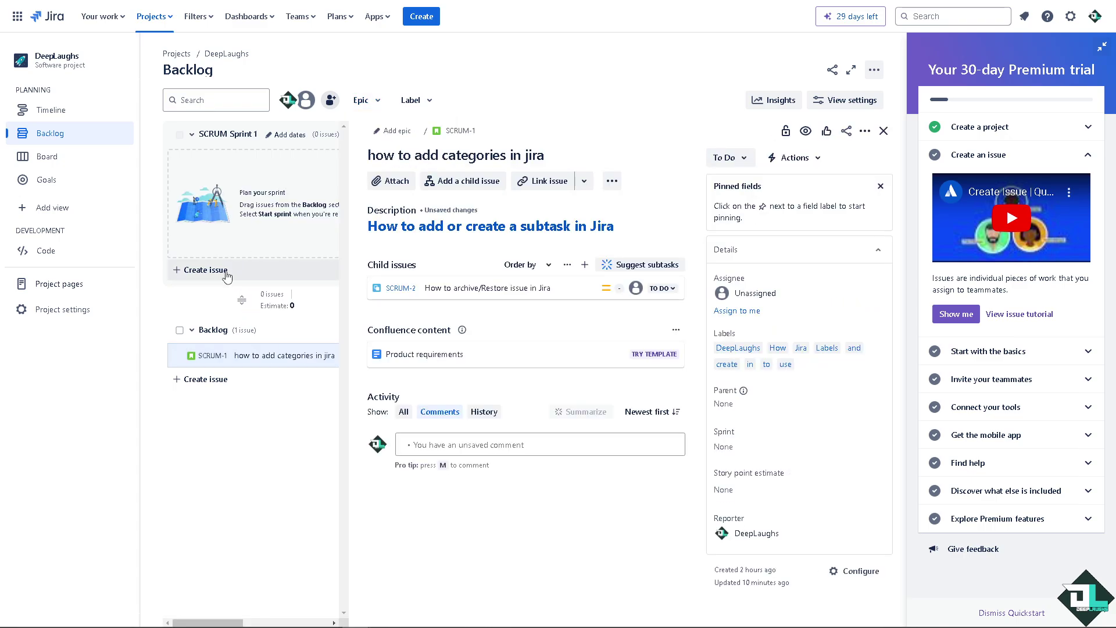
click(224, 379)
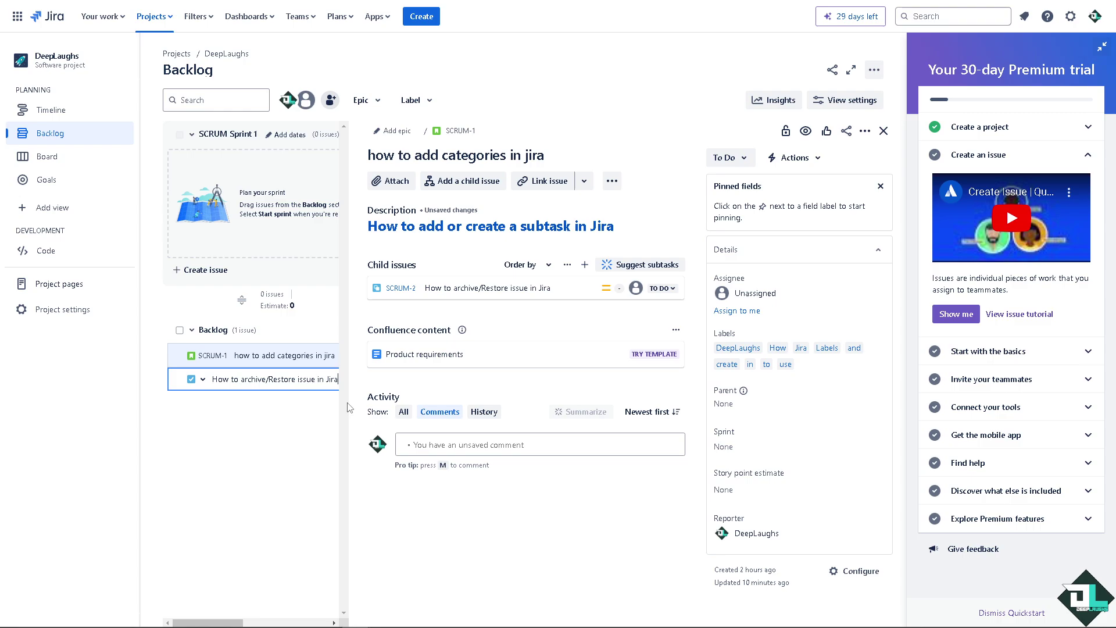
click(310, 428)
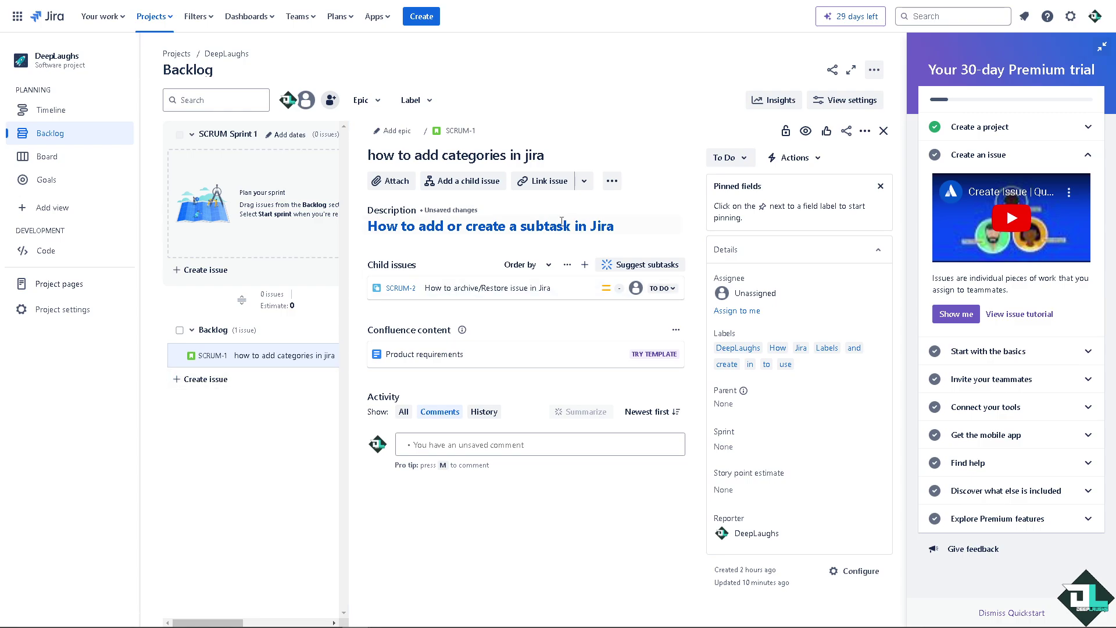
click(884, 131)
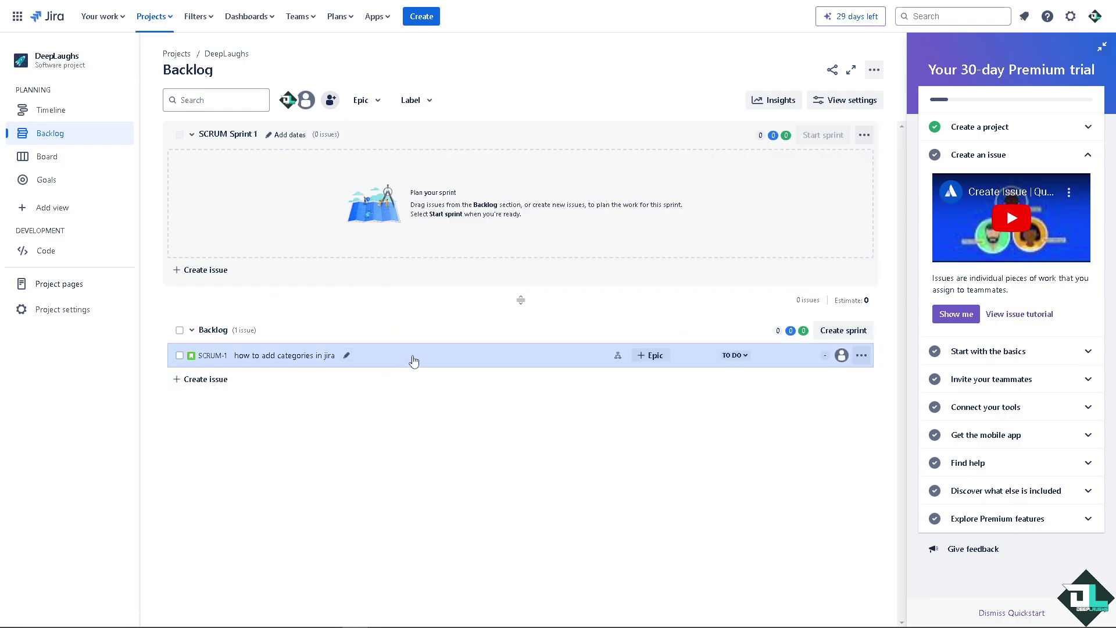
Create backlog issue 'How to archive/Restore issue in Jira' from the pasted title.
click(228, 380)
text(How to archive/Restore issue in Jira)
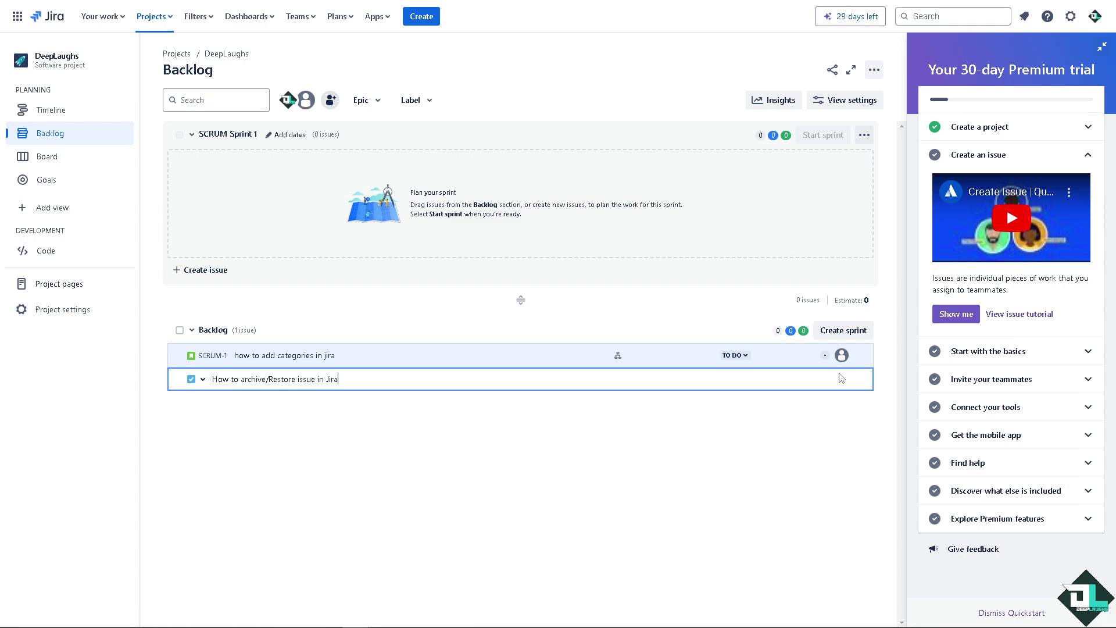
key(Return)
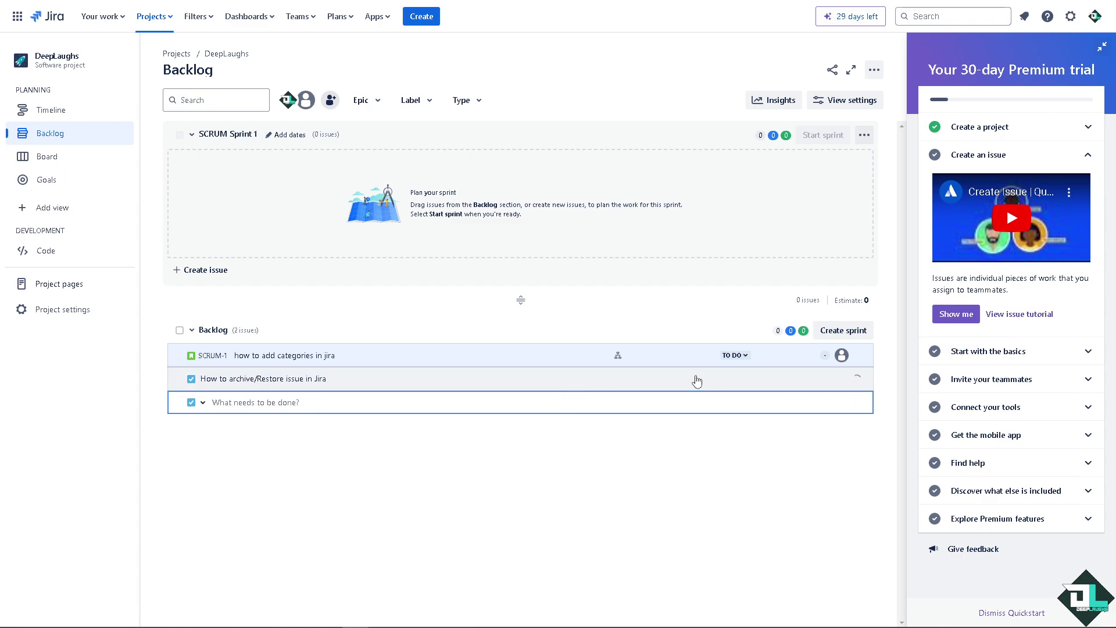
click(861, 379)
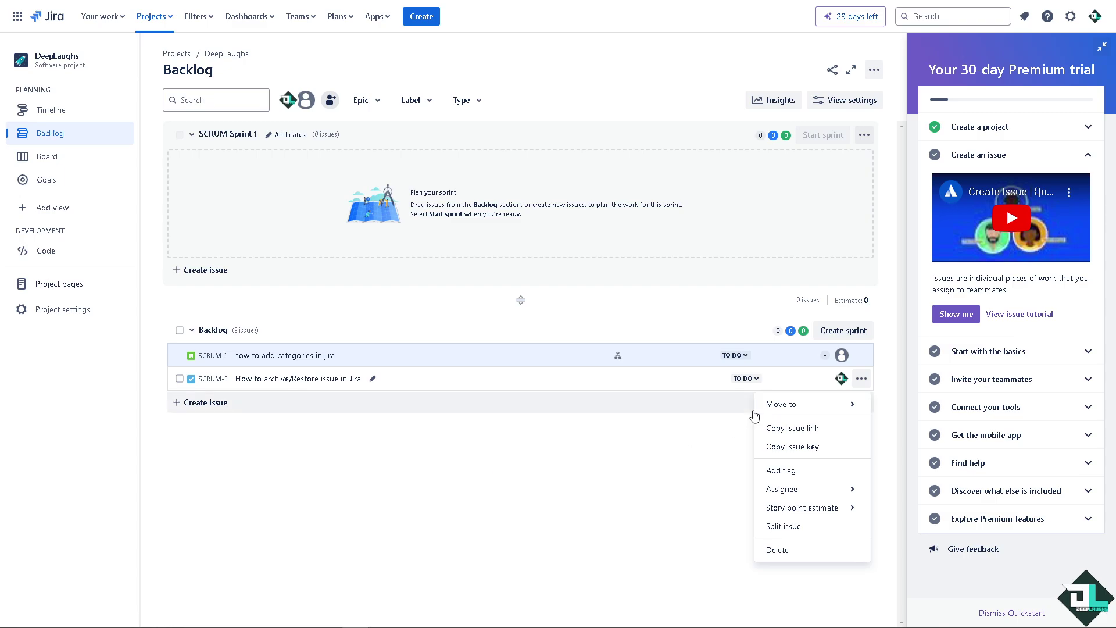
click(861, 379)
click(861, 381)
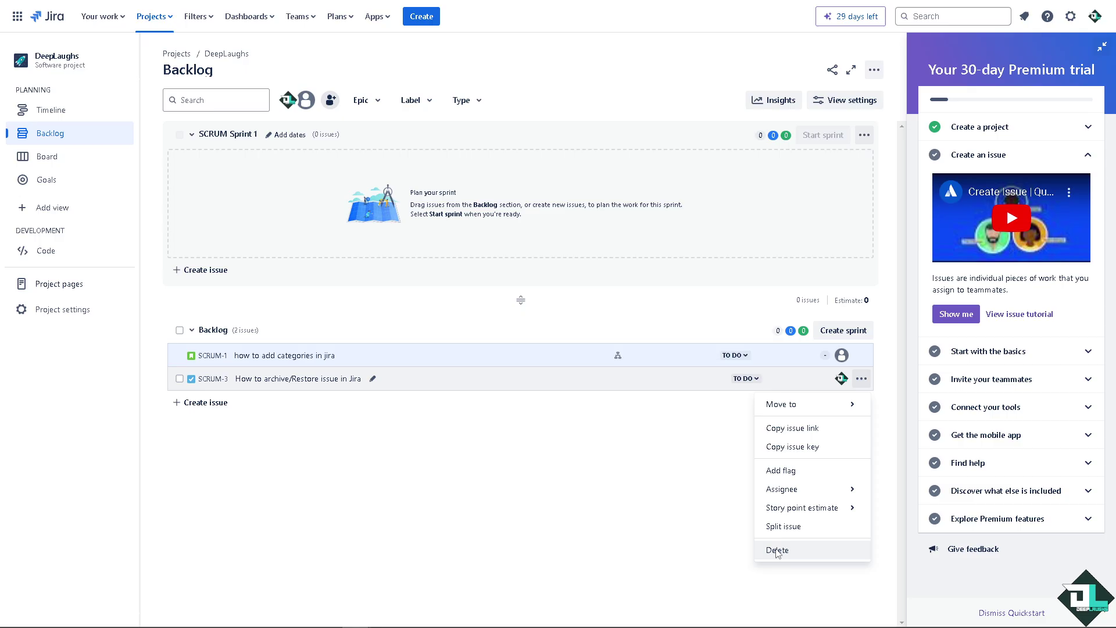
click(779, 550)
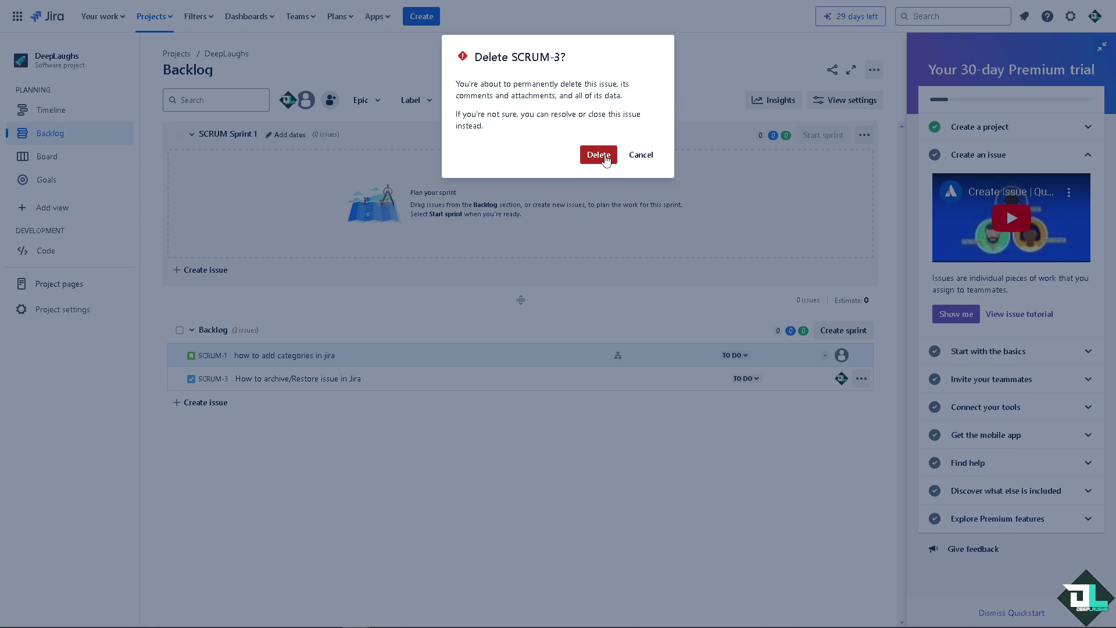
click(605, 158)
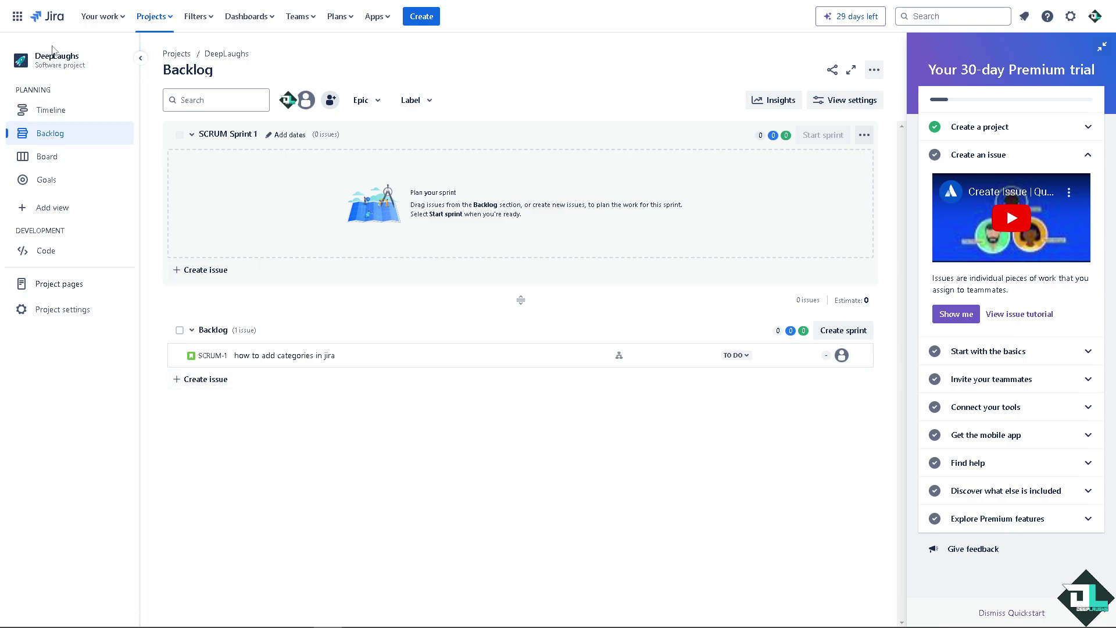
Open the Atlassian Marketplace from the app switcher's Product store.
click(18, 18)
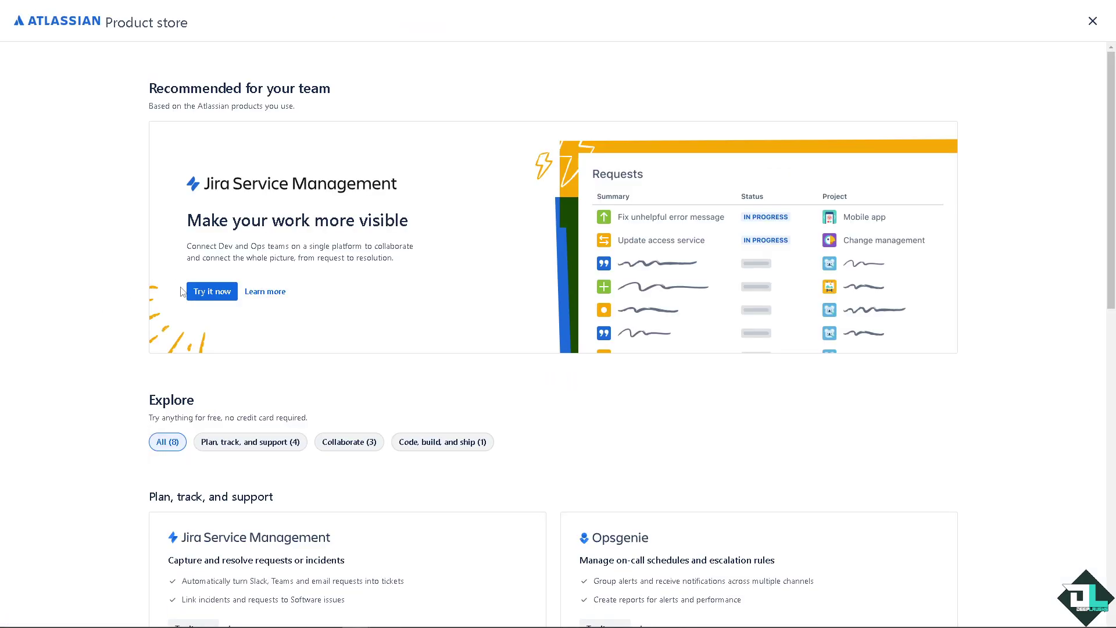
scroll(474, 356, down, 15)
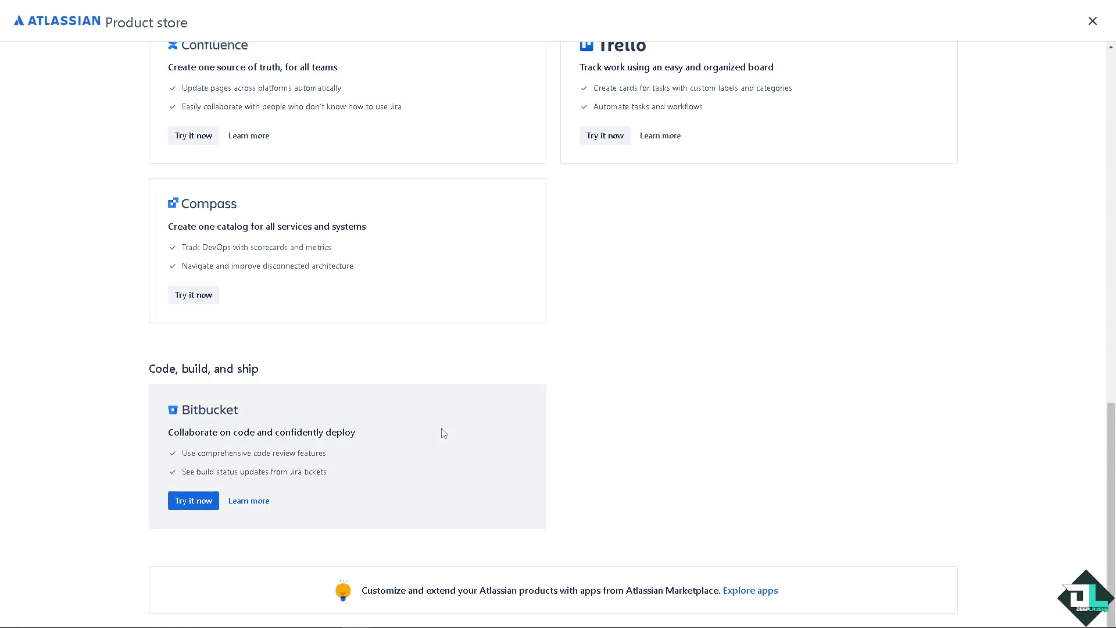
click(748, 591)
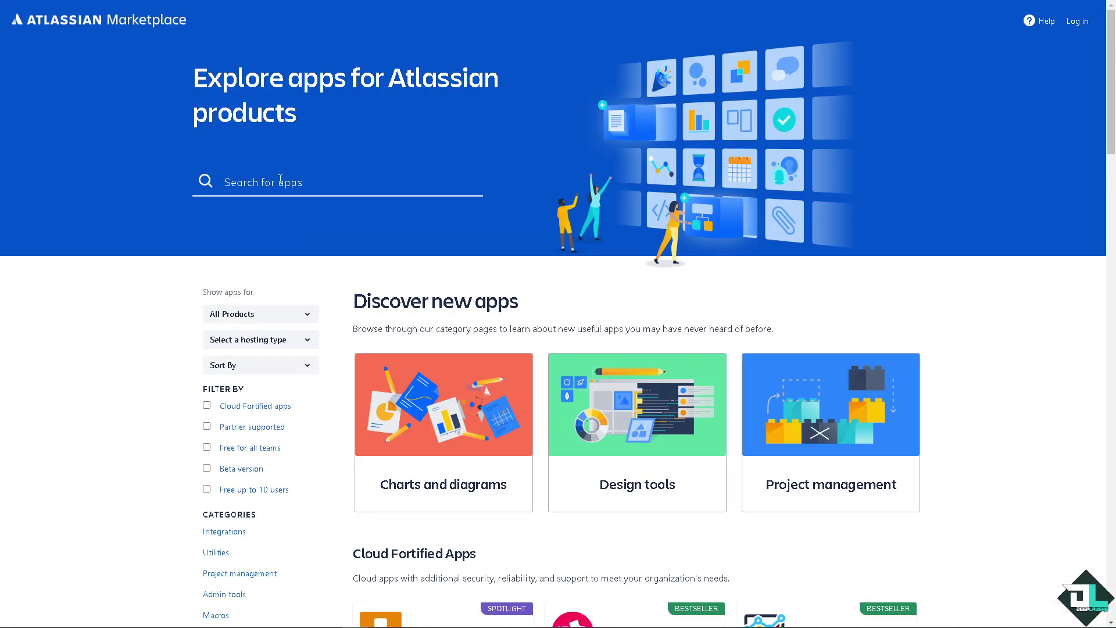
Search the Marketplace apps for 'restore'.
click(280, 179)
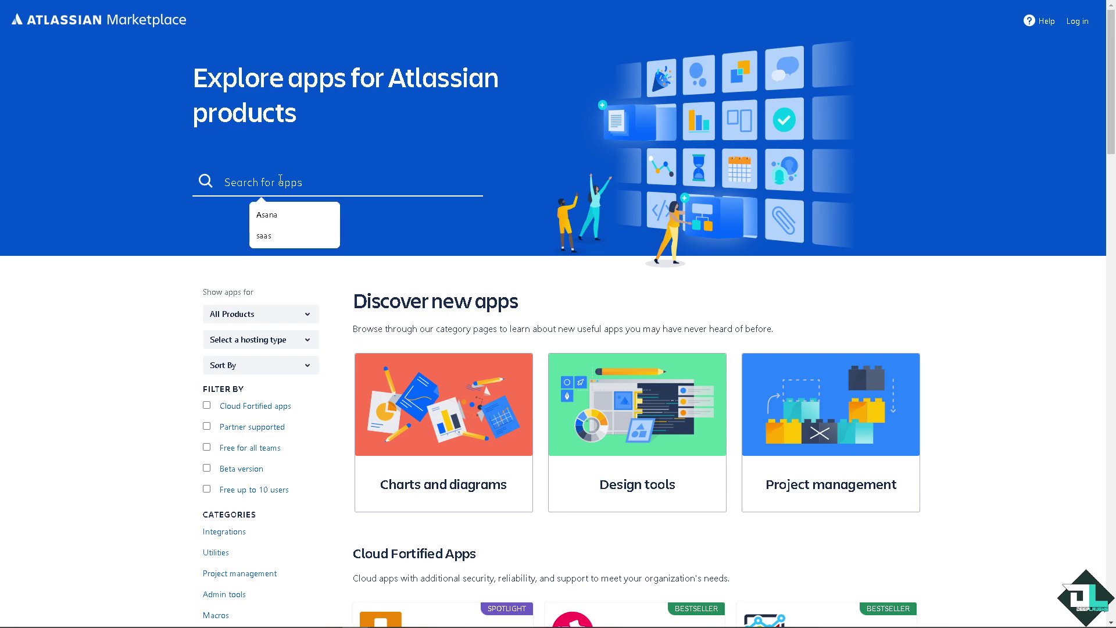
text(restore)
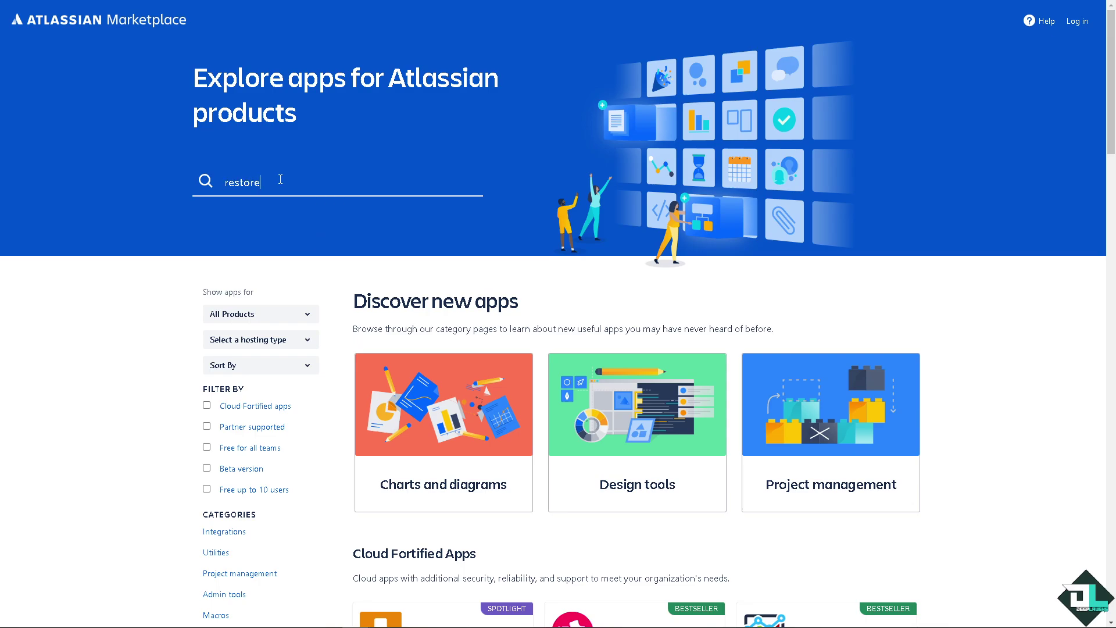
key(Return)
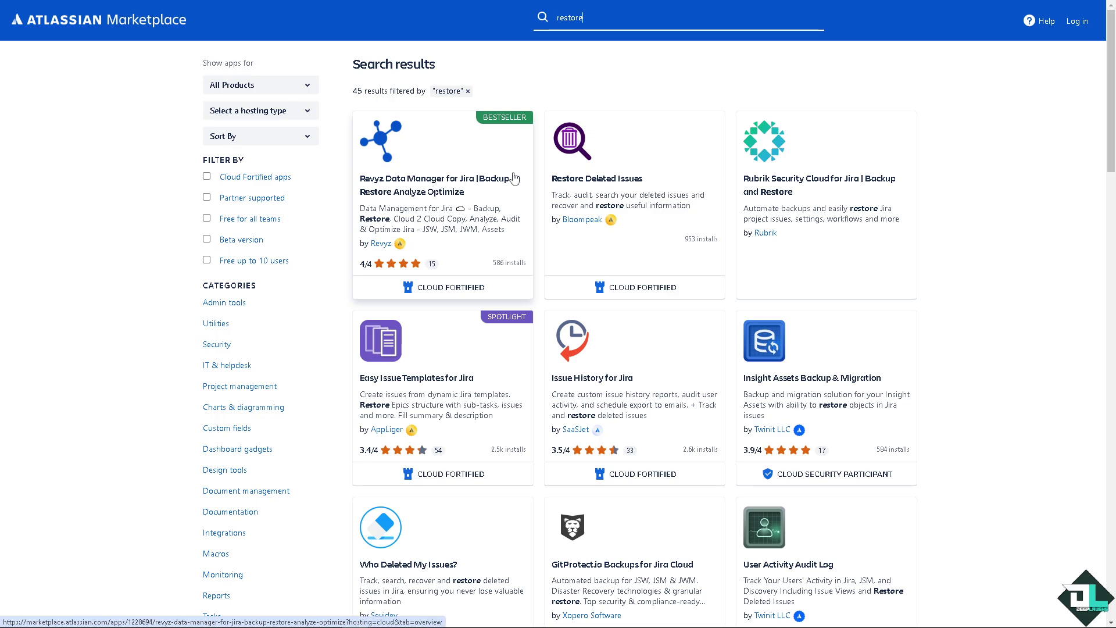
Start a Restore Deleted Issues free trial for the Jira site from its app page.
click(589, 189)
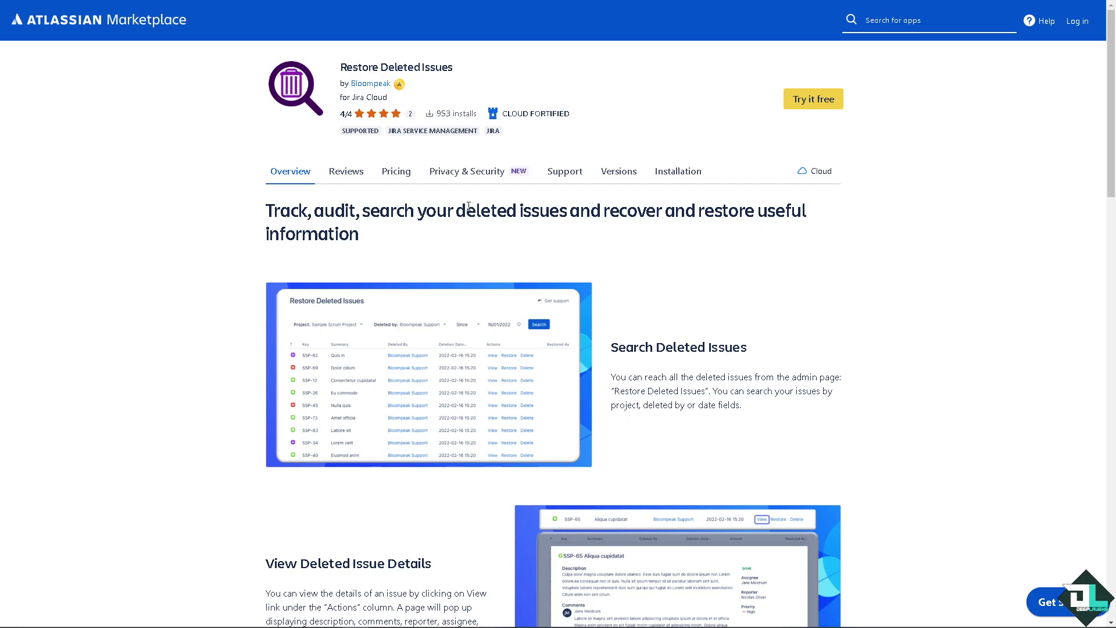
click(804, 107)
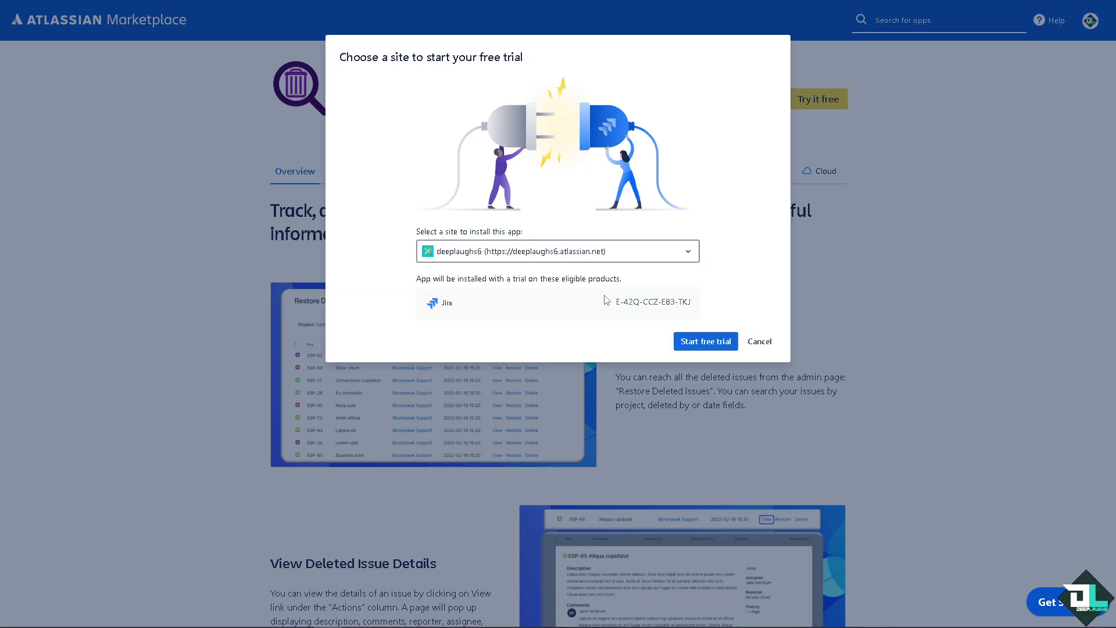
click(689, 343)
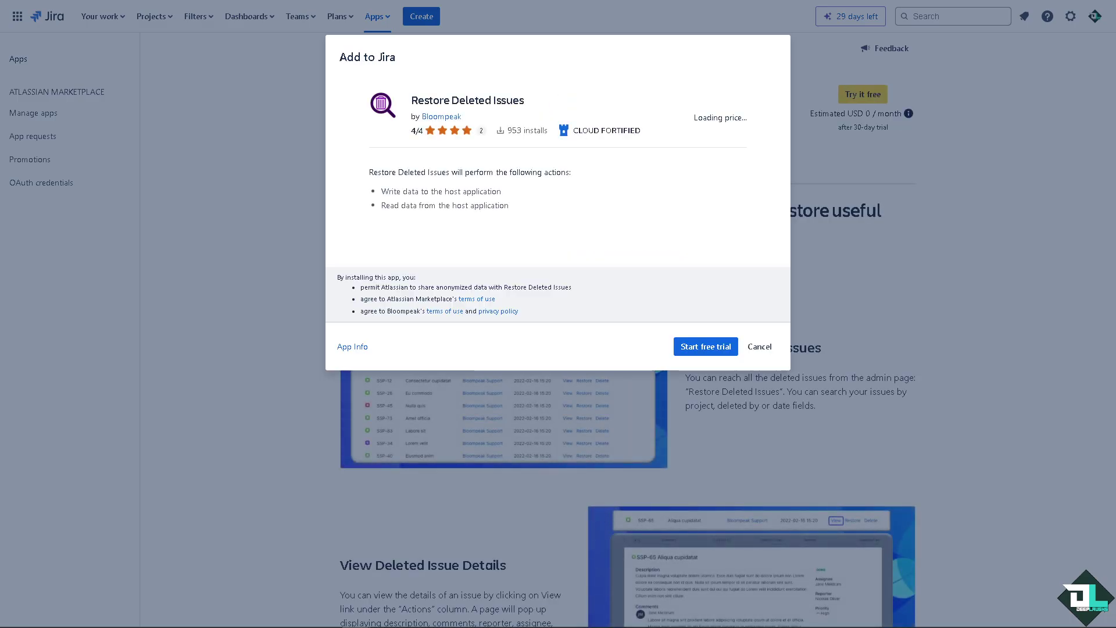
Confirm Add to Jira to install Restore Deleted Issues on its 30-day trial.
click(691, 349)
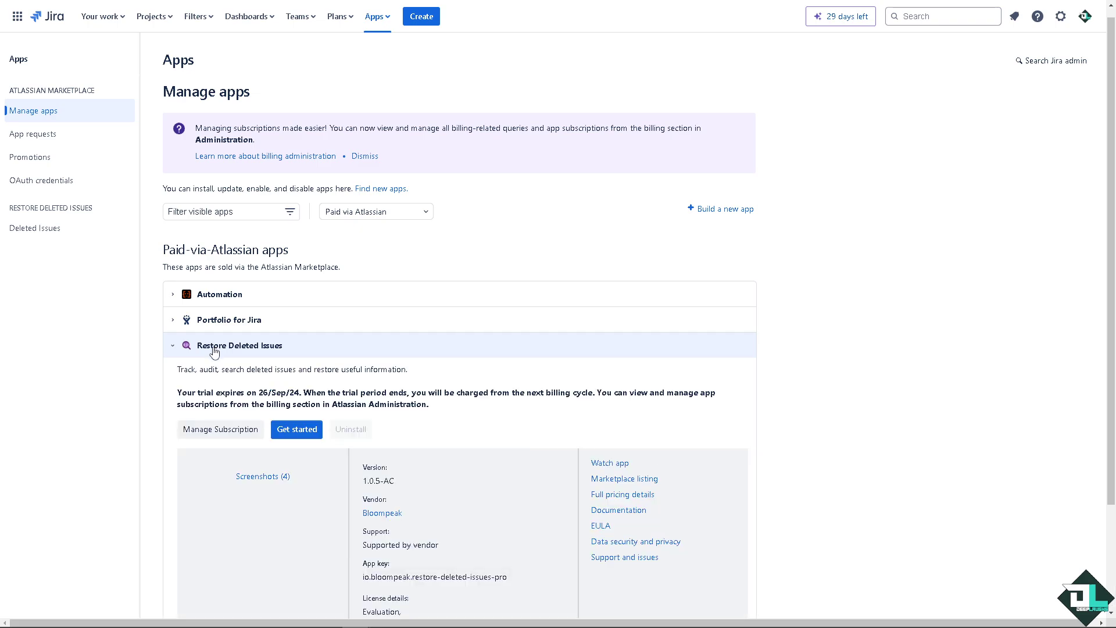
Collapse the Restore Deleted Issues row in Manage apps.
click(257, 349)
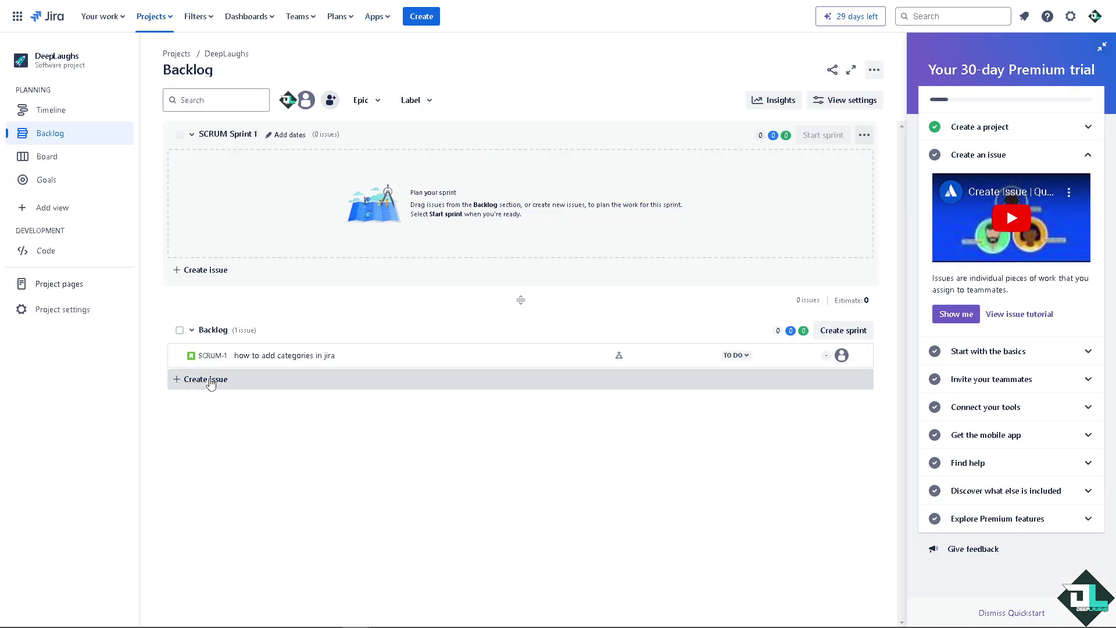
Add backlog issue SCRUM-5 'How to archive/Restore issue in Jira'.
click(261, 381)
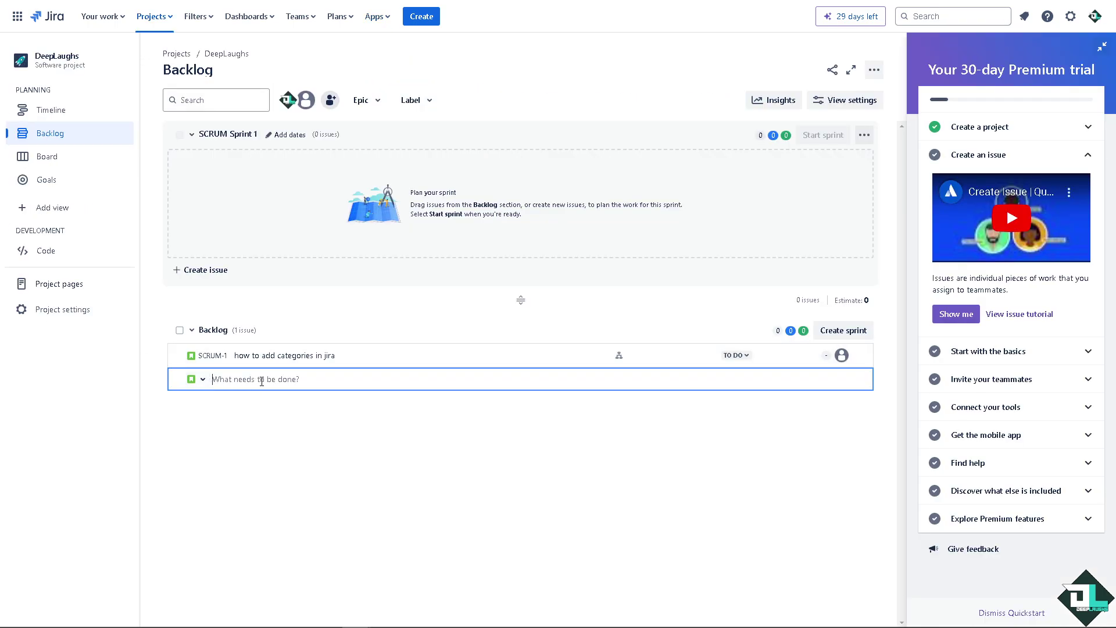
text(How to archive/Restore issue in Jira)
key(Return)
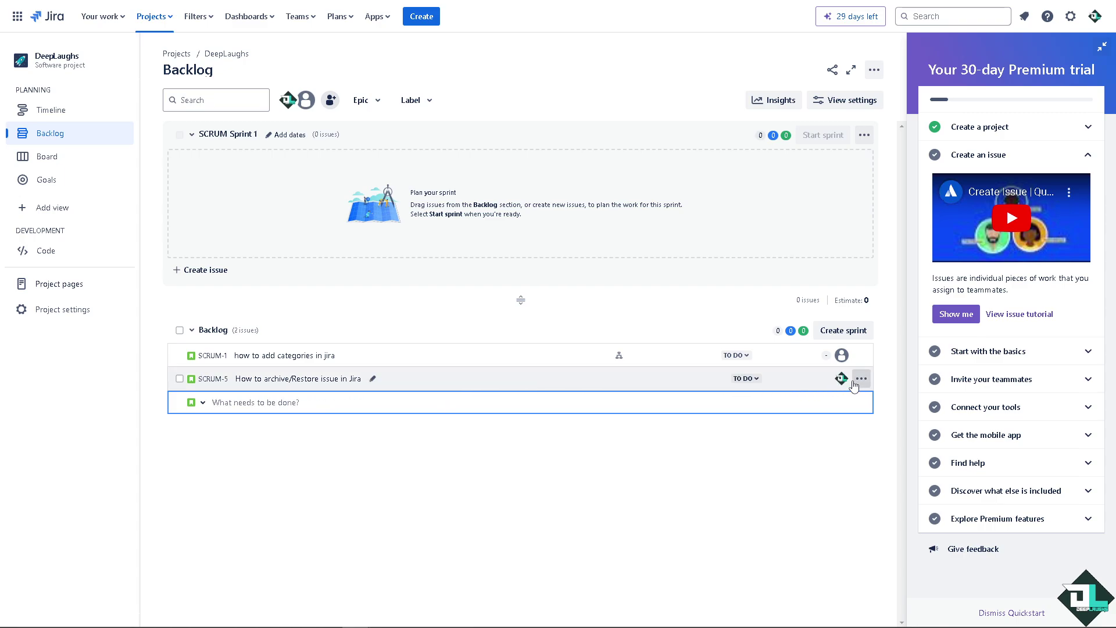
Delete SCRUM-5 through its actions menu and confirm the deletion.
click(861, 379)
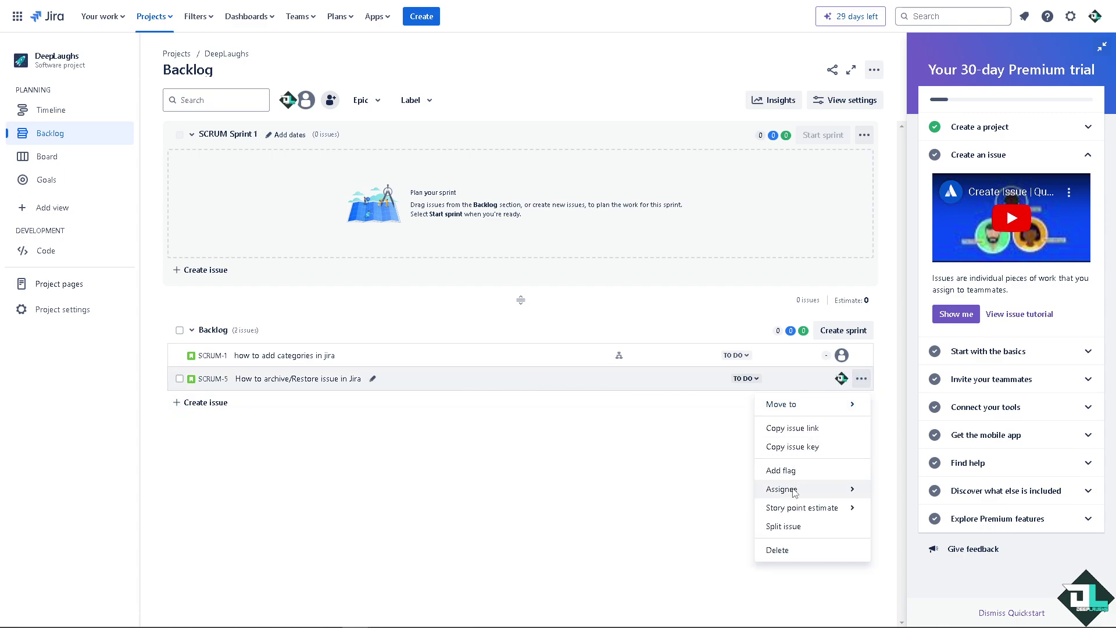
click(798, 550)
click(596, 155)
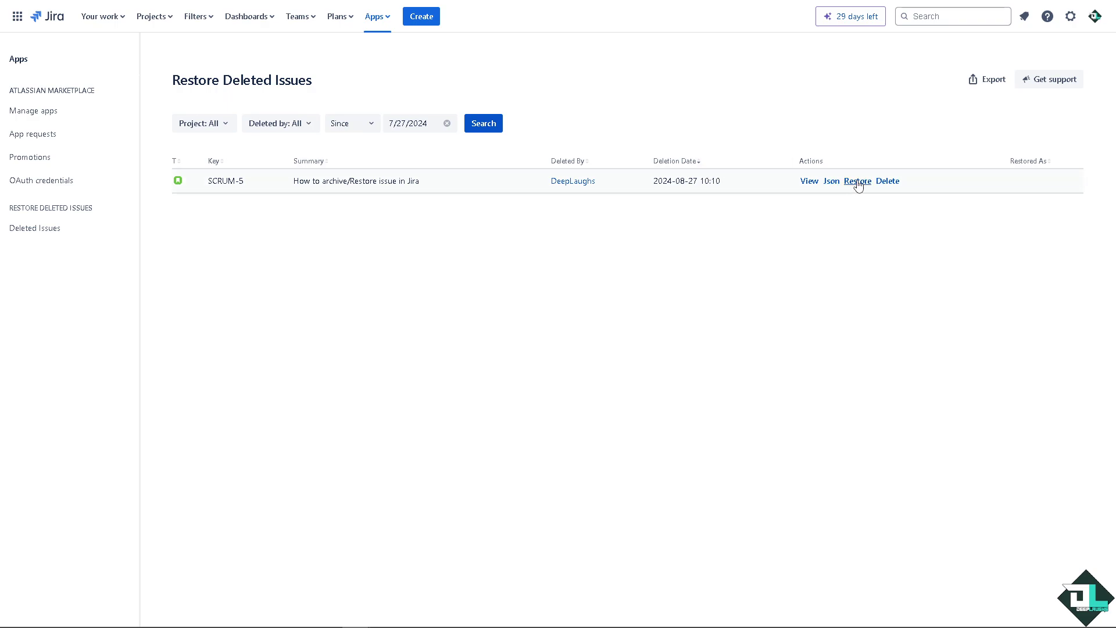
Restore SCRUM-5 using the Restore action in the Deleted Issues list.
click(18, 228)
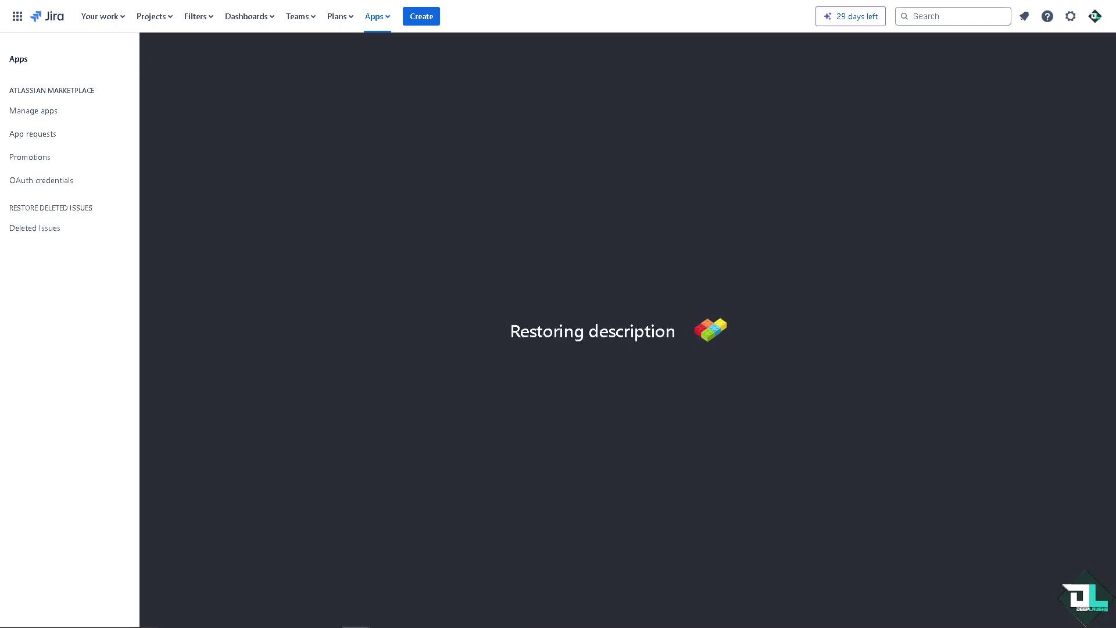